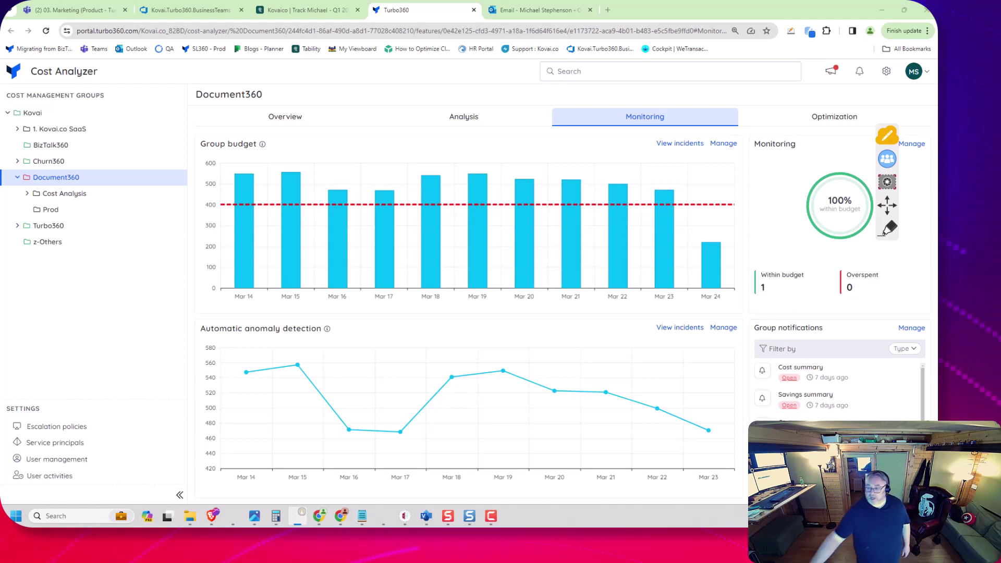
Mark up the Document360 group, its Monitoring view, the budget line and the Mar 23 cost bar in red, and clear the markings.
click(888, 229)
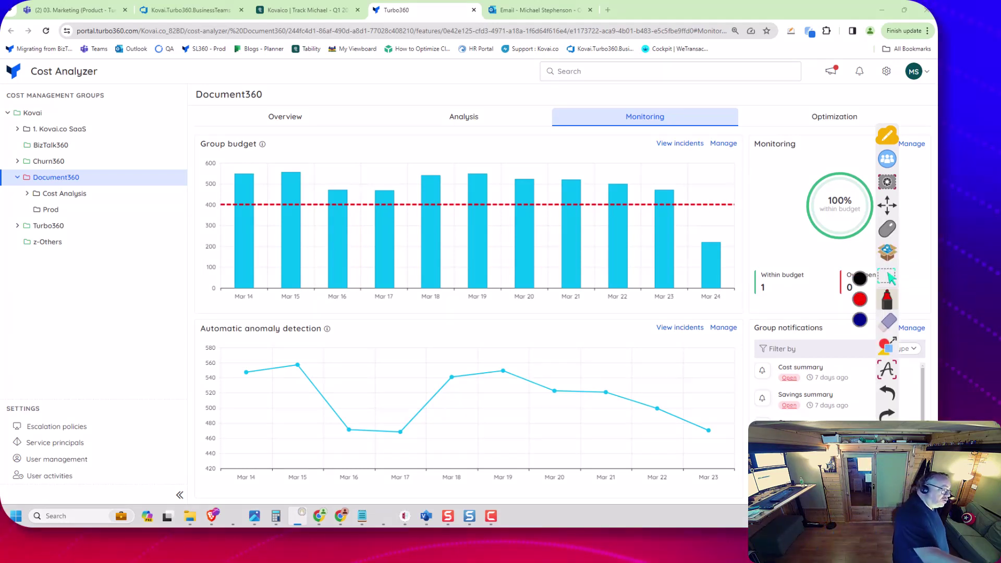
drag(128, 129, 82, 173)
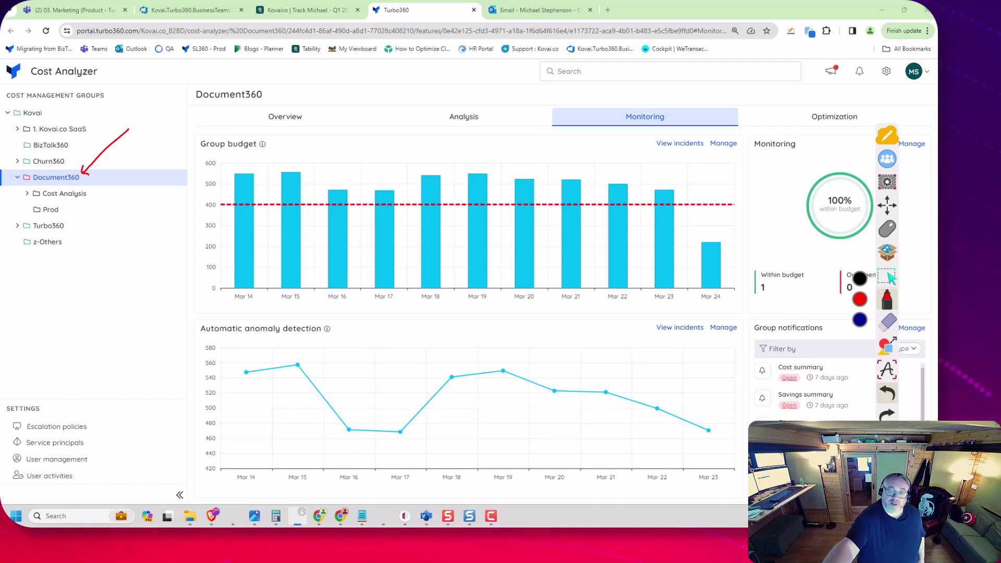
mouse_move(631, 130)
mouse_down()
mouse_move(664, 105)
mouse_move(615, 124)
mouse_up()
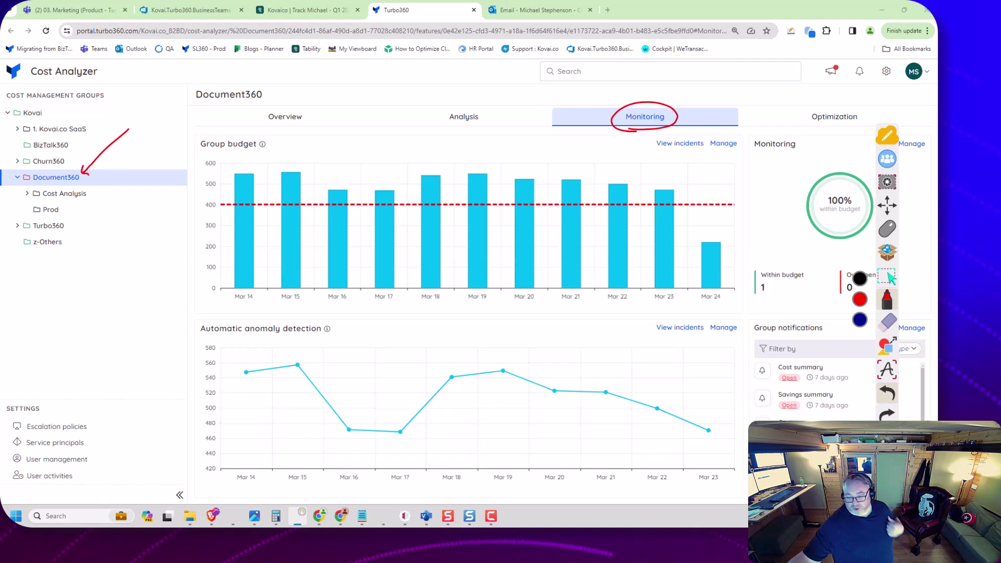
drag(707, 167, 698, 199)
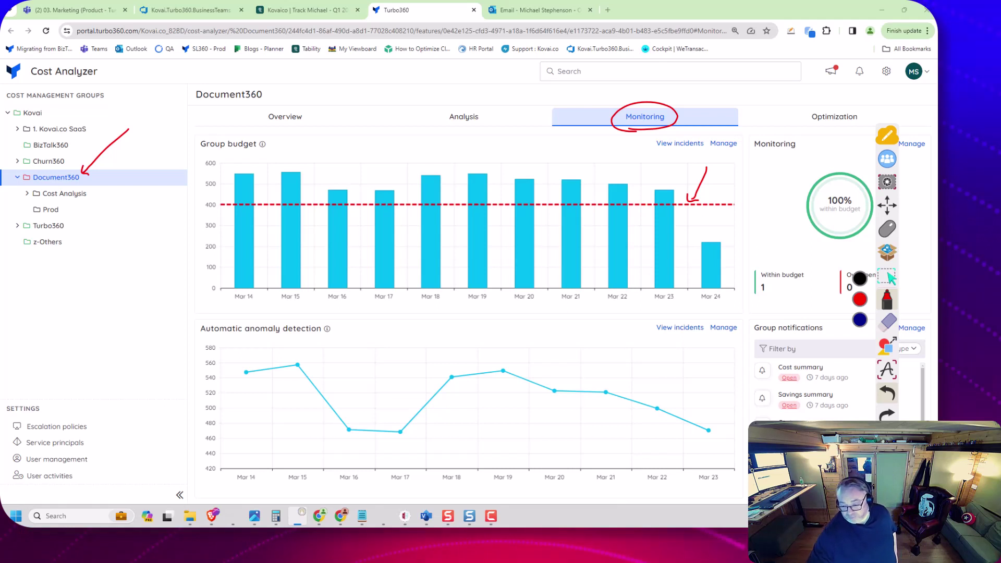
drag(679, 196, 658, 210)
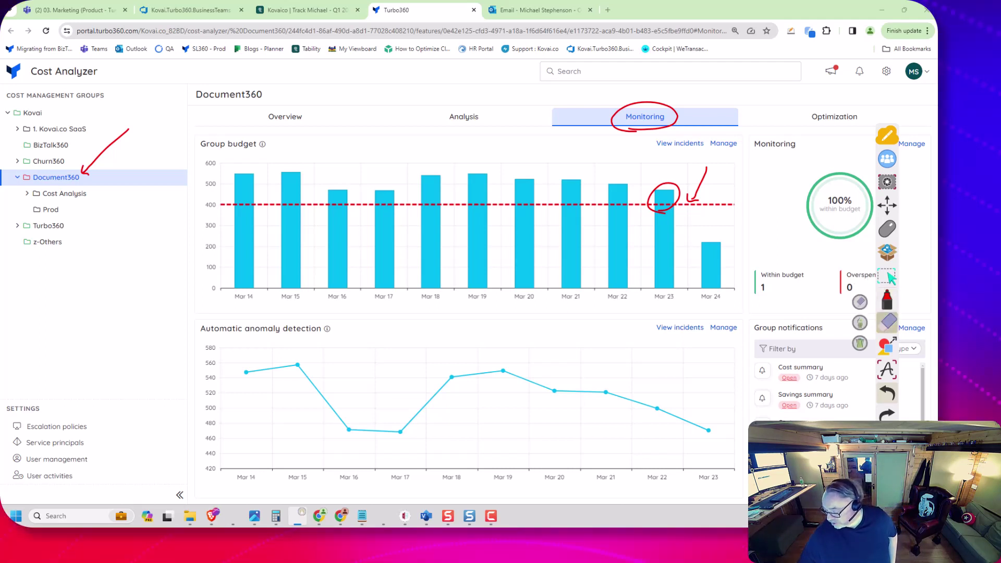
click(860, 322)
click(887, 229)
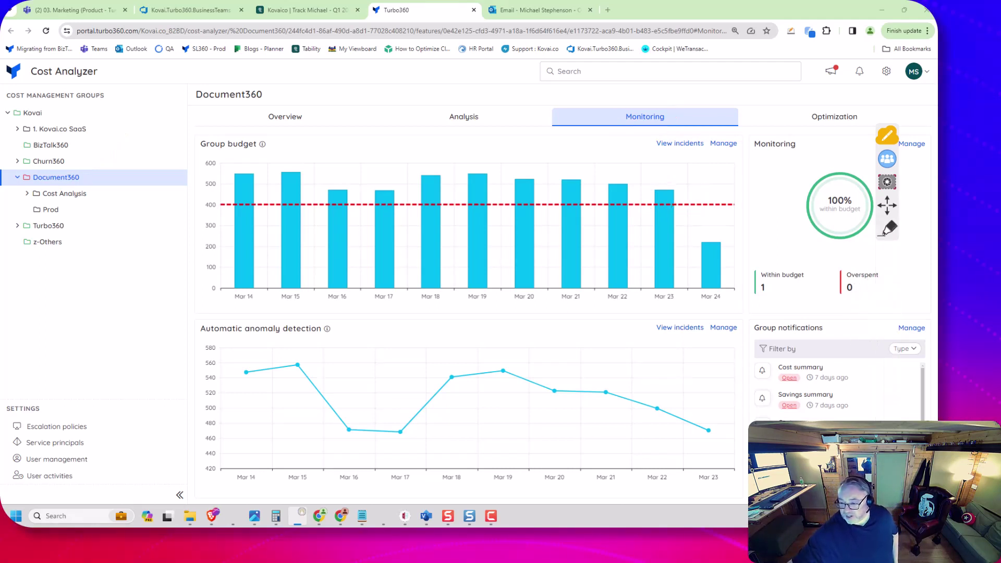
Review the Document360 group budget's monitor details and alert configuration, and close them without changes.
click(723, 143)
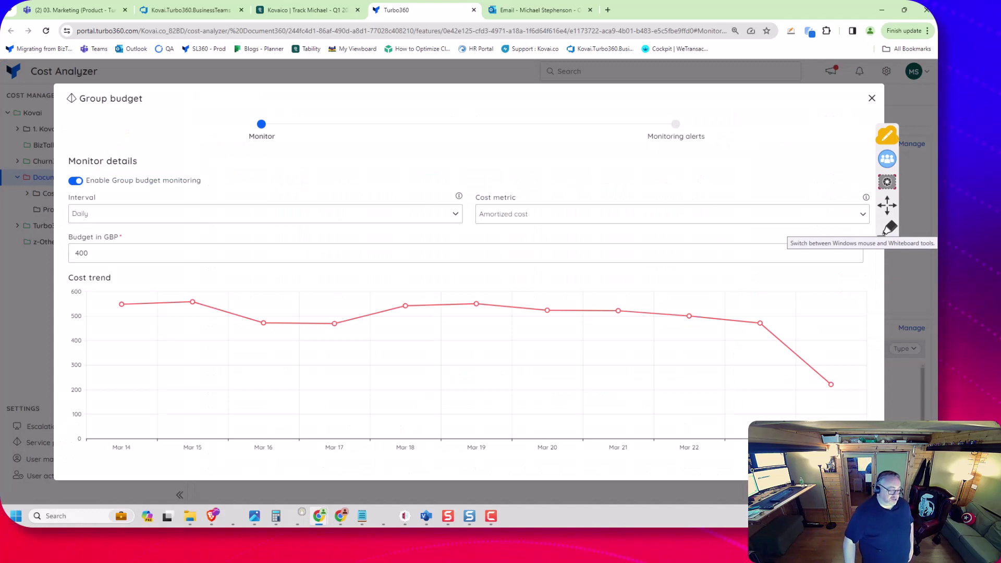
click(854, 464)
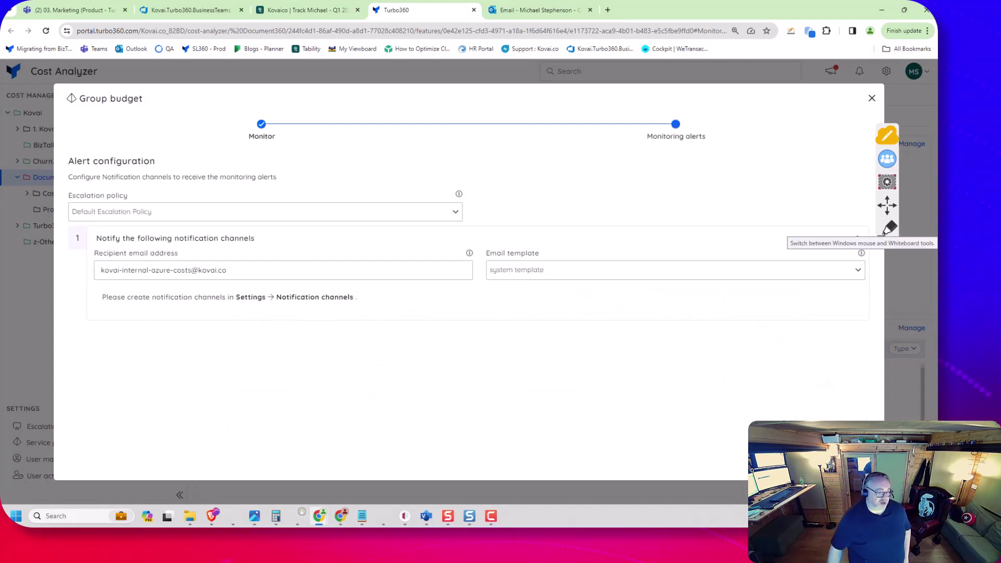
click(872, 98)
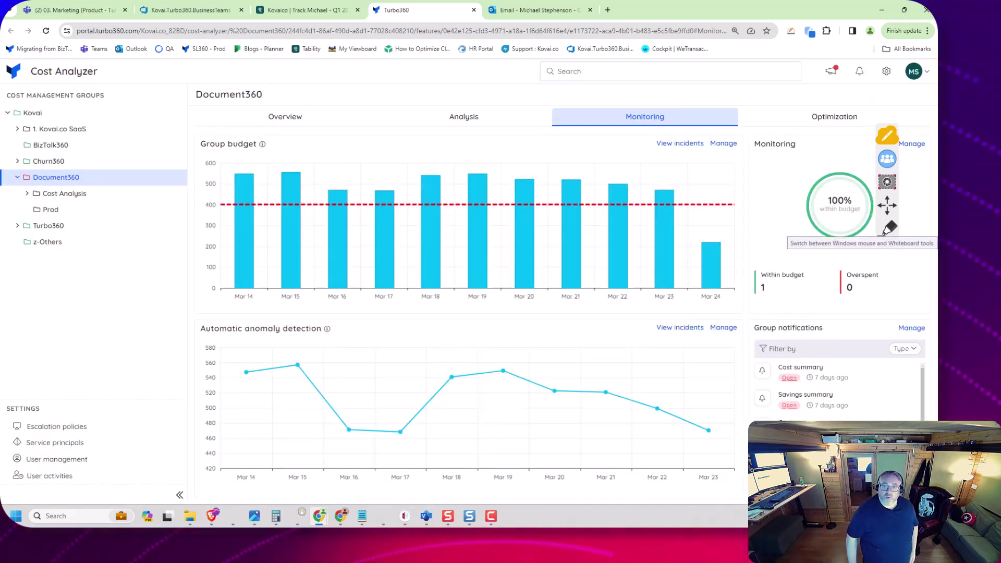
Switch to Outlook, open today's Turbo360 alert email, mark its cost management group, account and exceeded budget in red, and clear the markings.
click(540, 10)
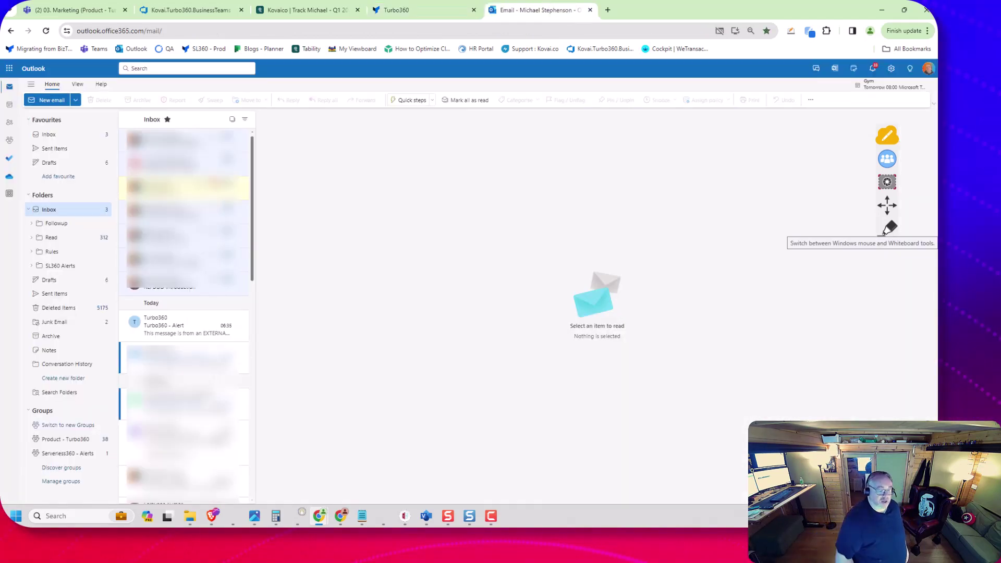
click(183, 325)
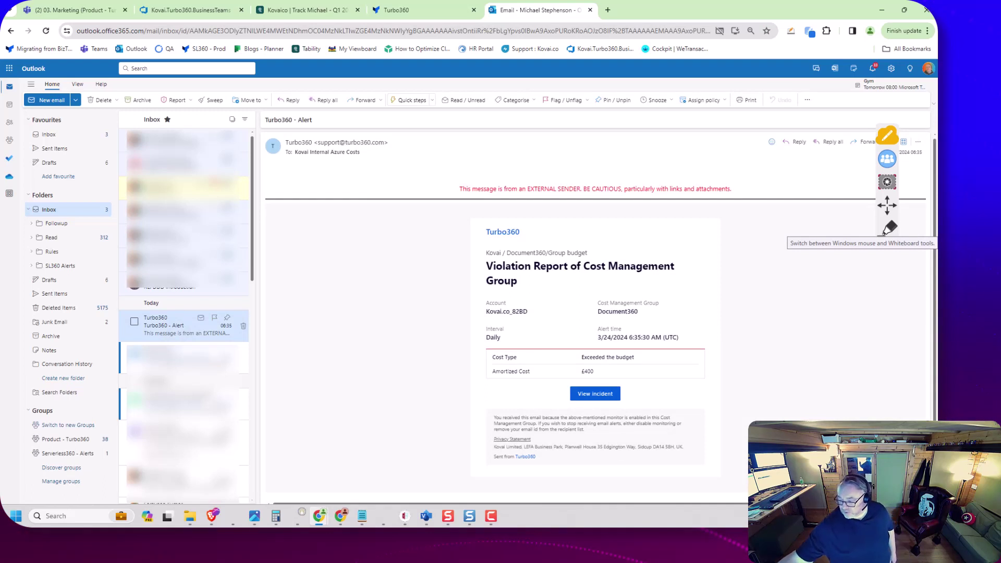
click(887, 230)
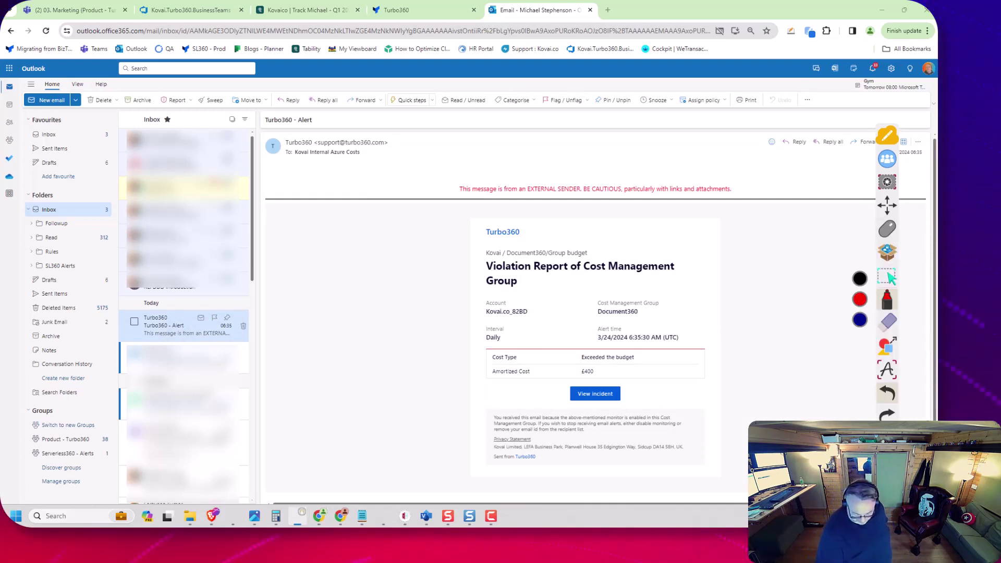
mouse_move(657, 292)
mouse_down()
mouse_move(589, 304)
mouse_move(651, 318)
mouse_move(663, 293)
mouse_up()
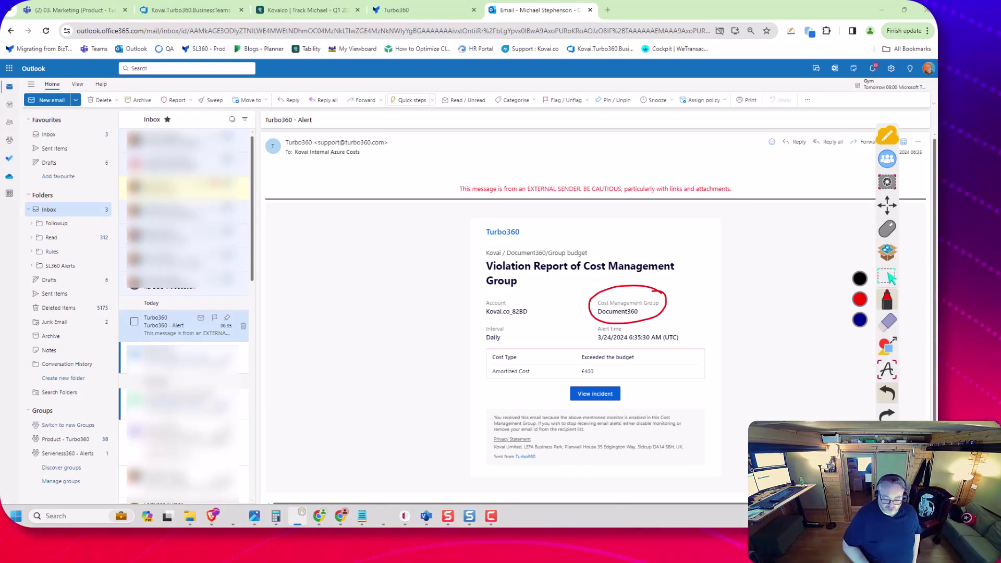
drag(486, 319, 528, 322)
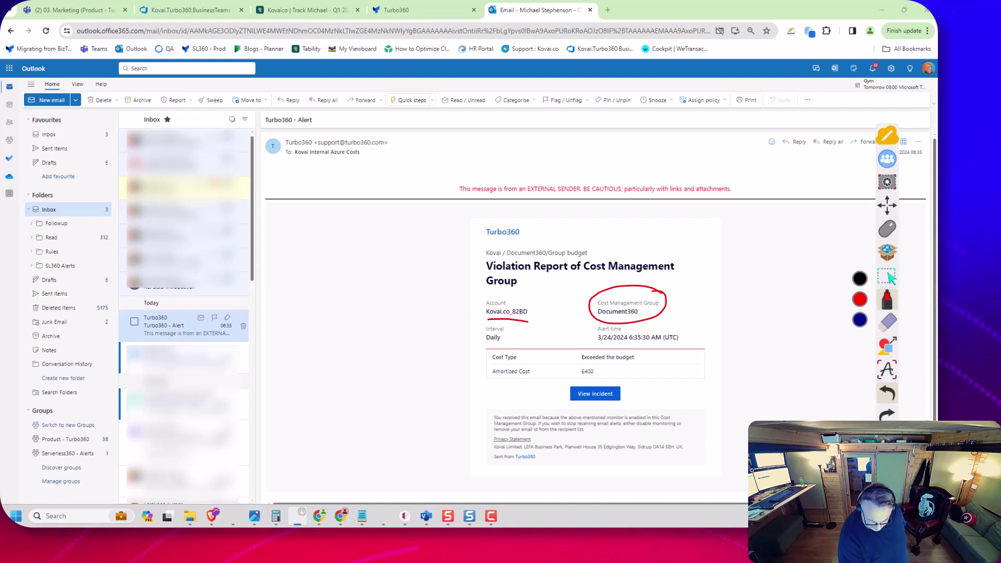
drag(483, 371, 489, 369)
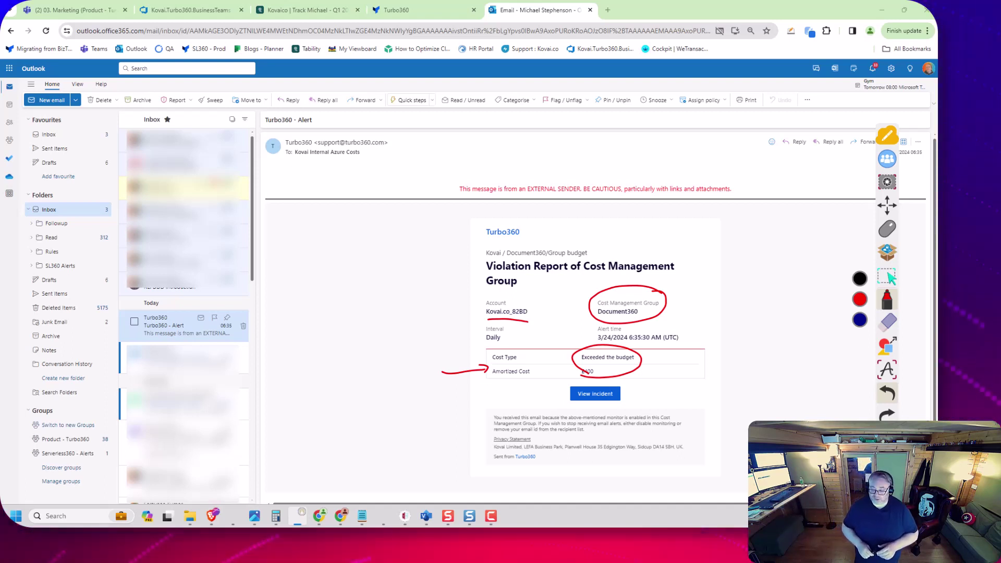
click(887, 322)
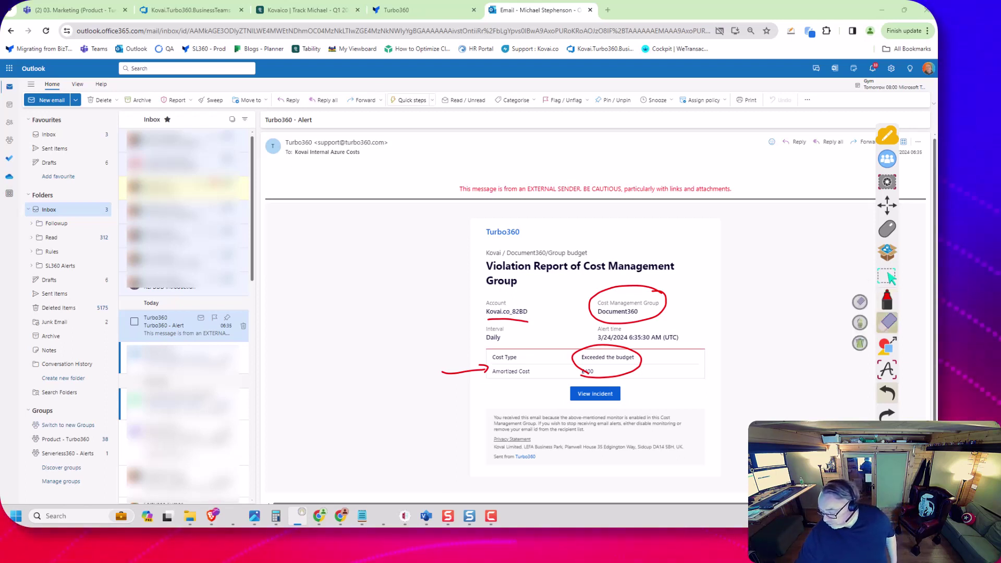
click(886, 322)
click(887, 229)
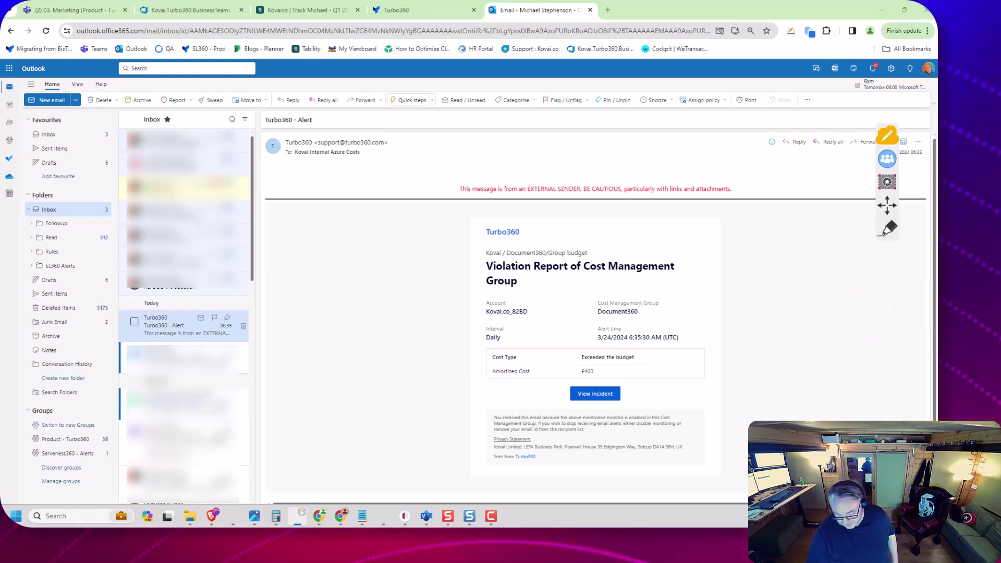
Open the incident list from the budget violation email and point out the open incident with the pen.
click(595, 394)
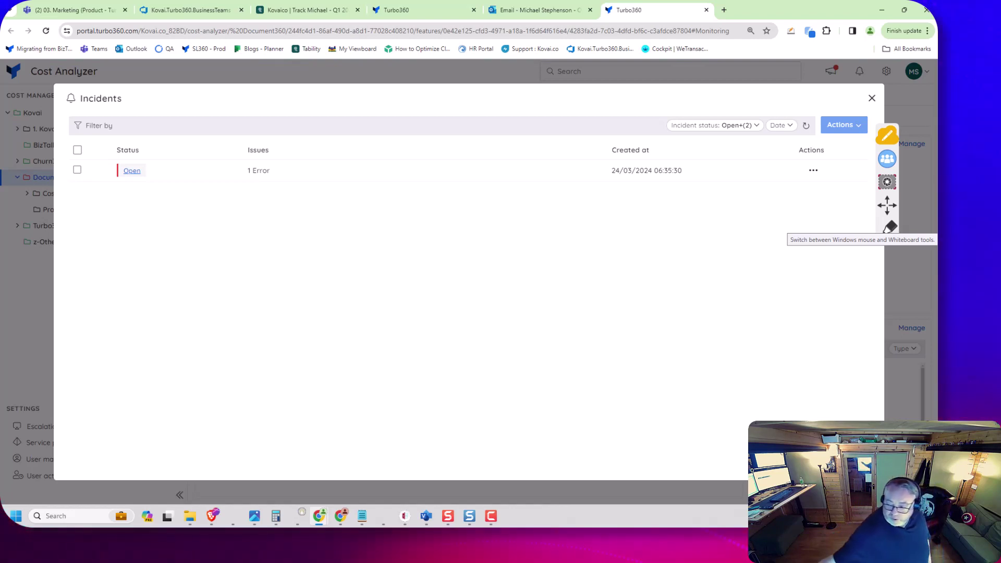
click(888, 227)
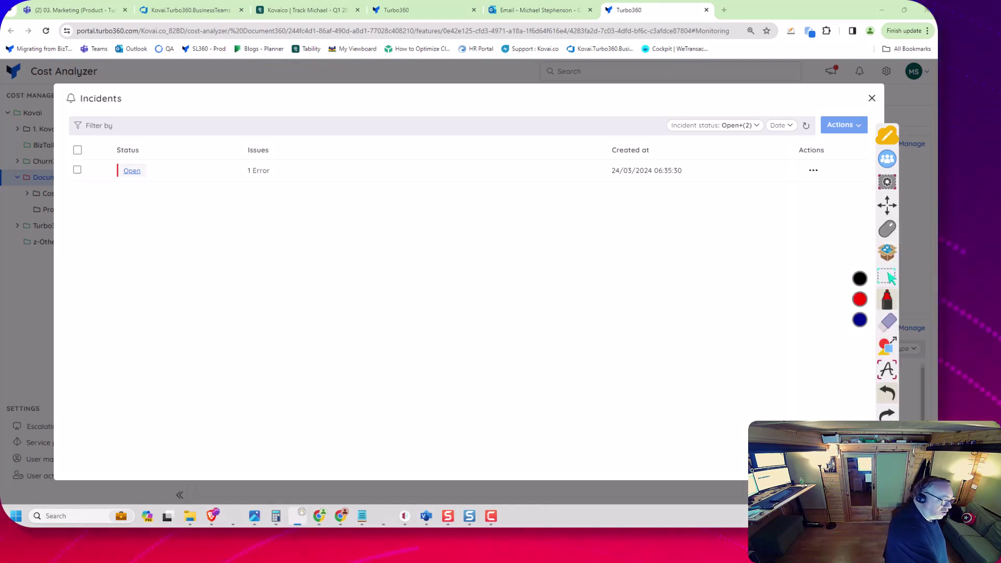
mouse_move(145, 120)
mouse_down()
mouse_move(98, 186)
mouse_move(162, 123)
mouse_move(135, 127)
mouse_up()
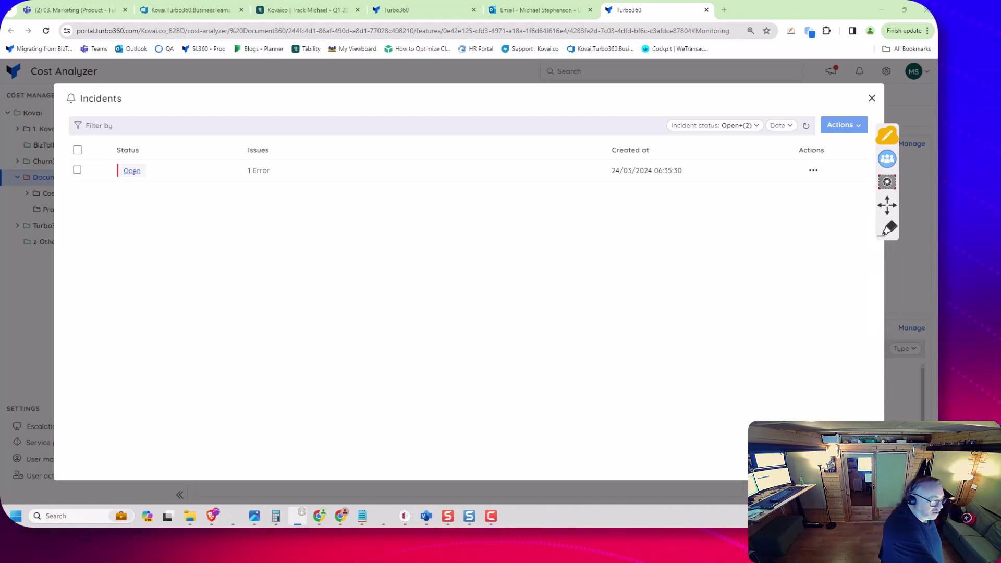
View the open incident's alert details, circle the exceeded-budget message in red, clear the markings and close the details.
click(132, 171)
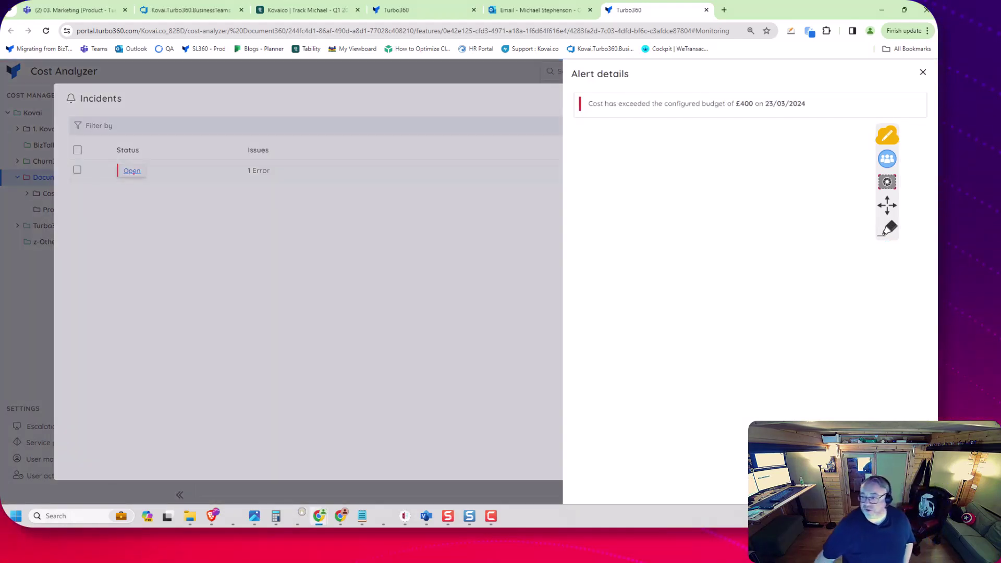
click(888, 228)
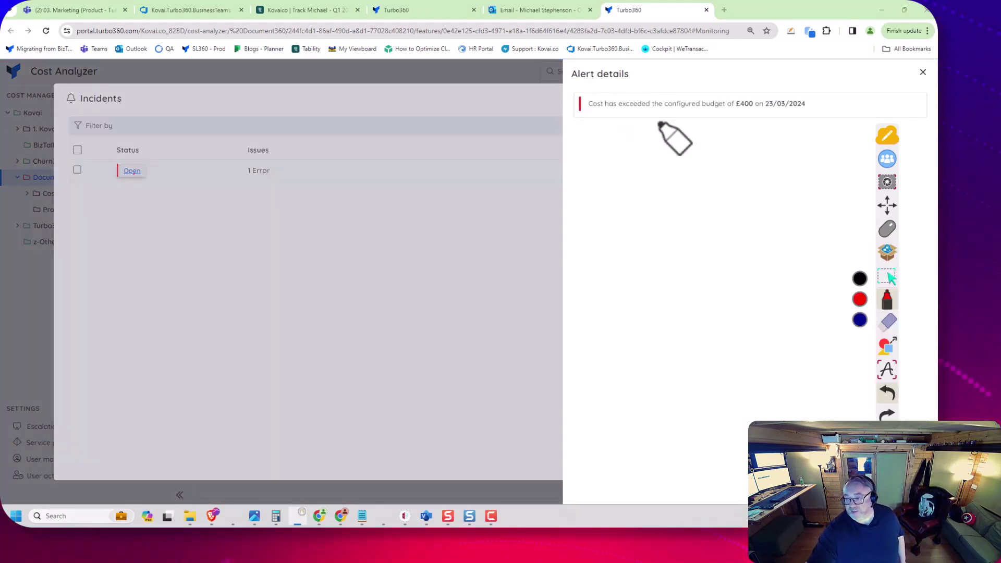
drag(604, 116, 776, 88)
drag(626, 119, 668, 129)
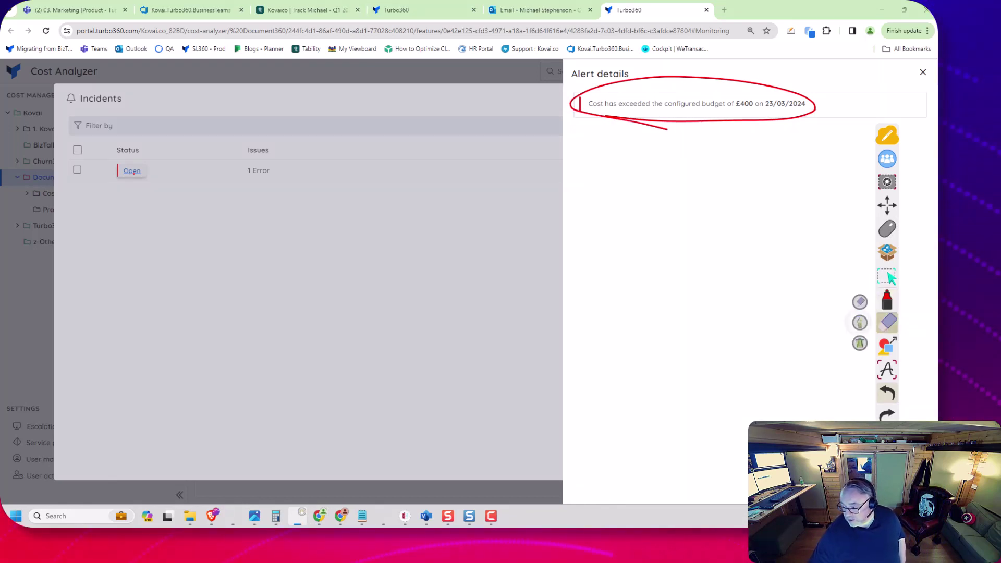
click(859, 323)
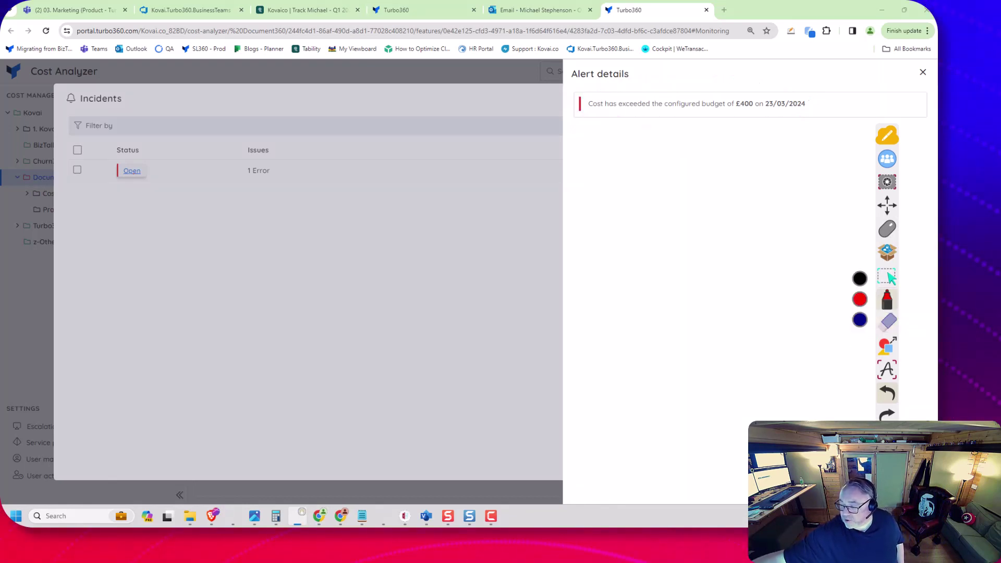
click(887, 228)
click(923, 73)
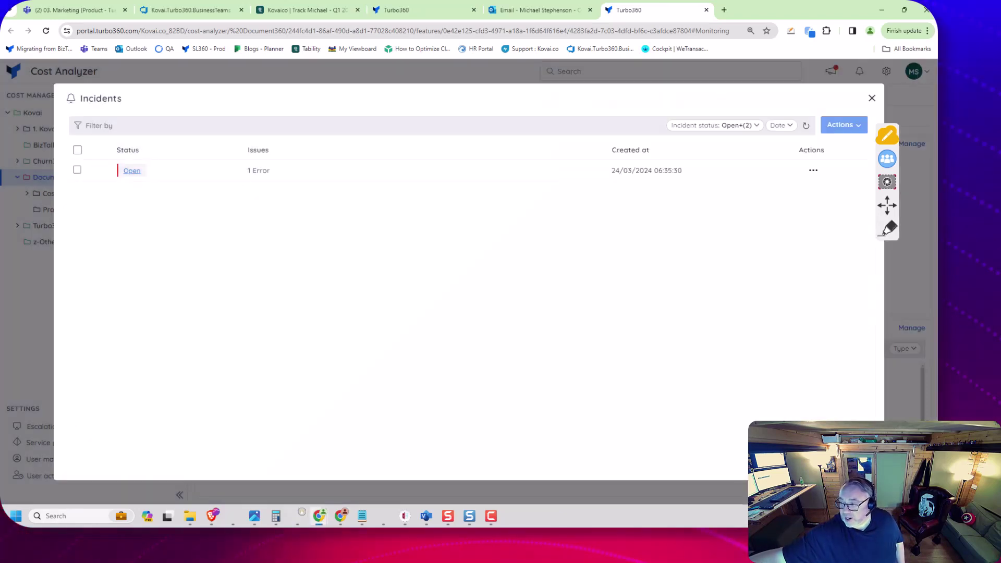
Close the incident list and view the subscription cost comparison in the Document360 group's analysis.
click(869, 97)
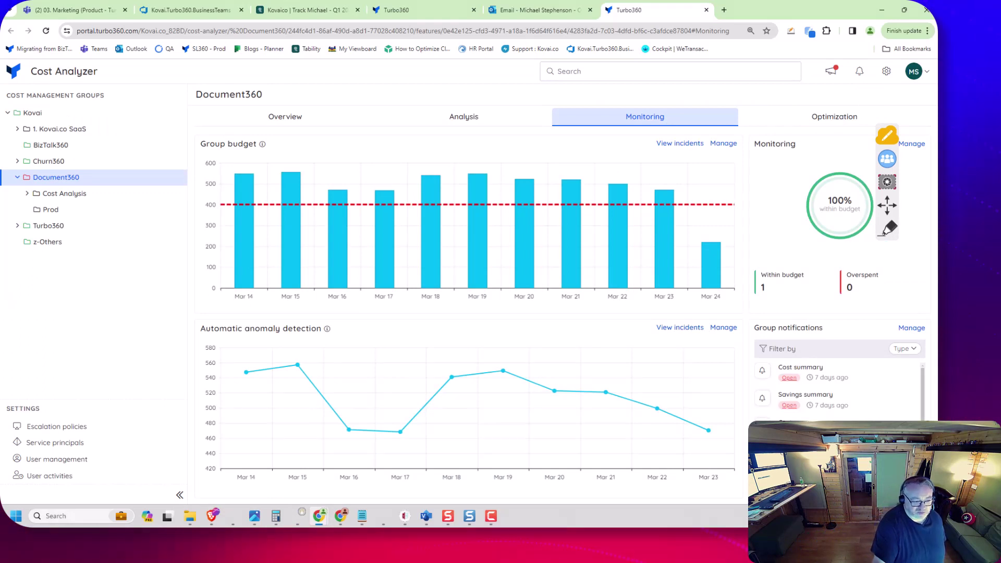
click(463, 117)
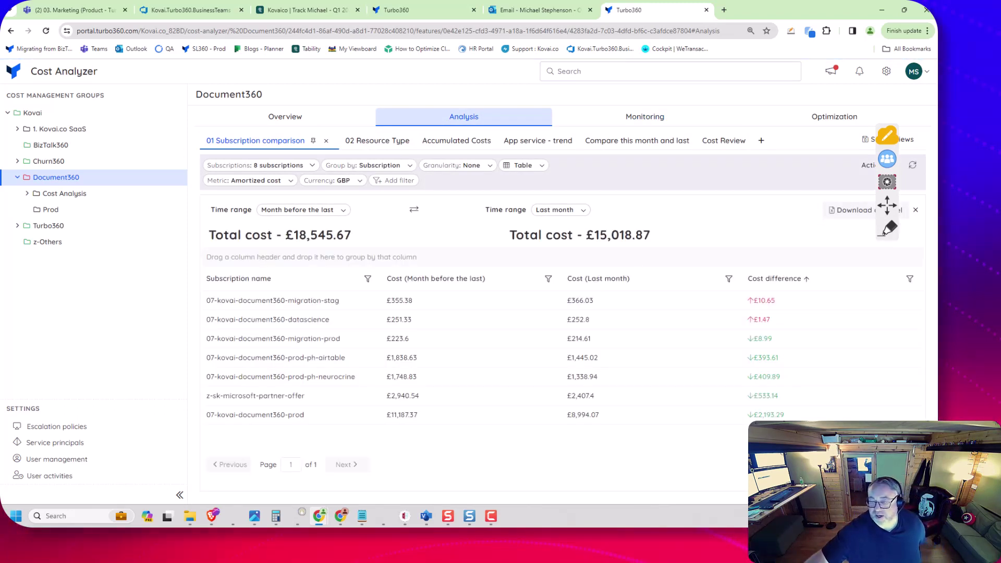
Return to the group's monitoring, select the open budget incident, view its available actions, and close the list without applying any.
click(645, 116)
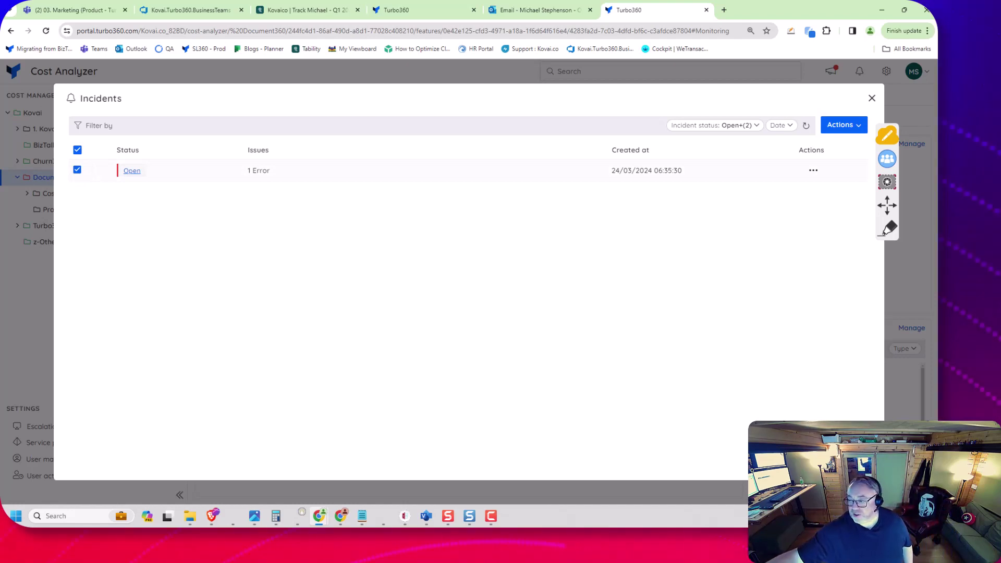
click(844, 125)
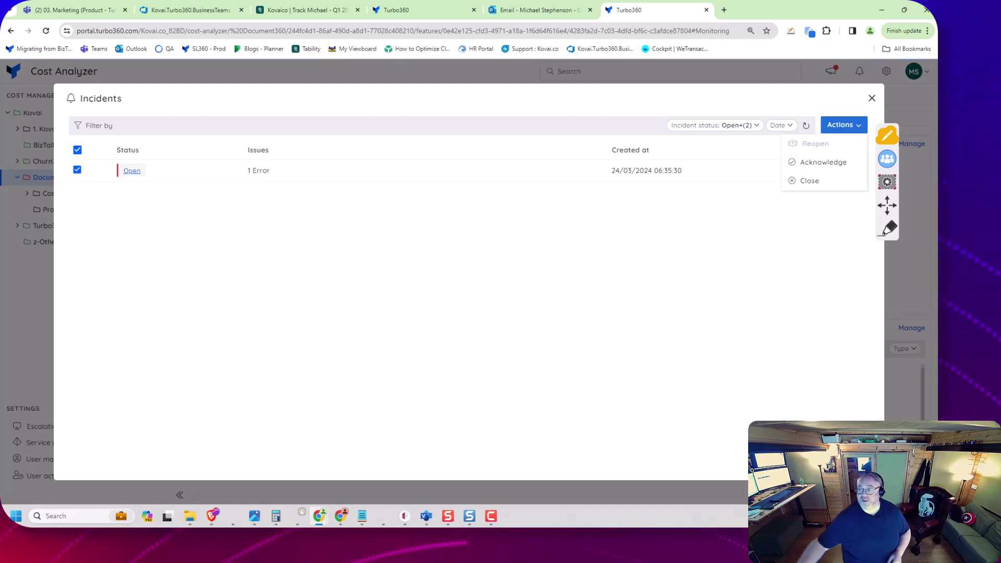
key(Escape)
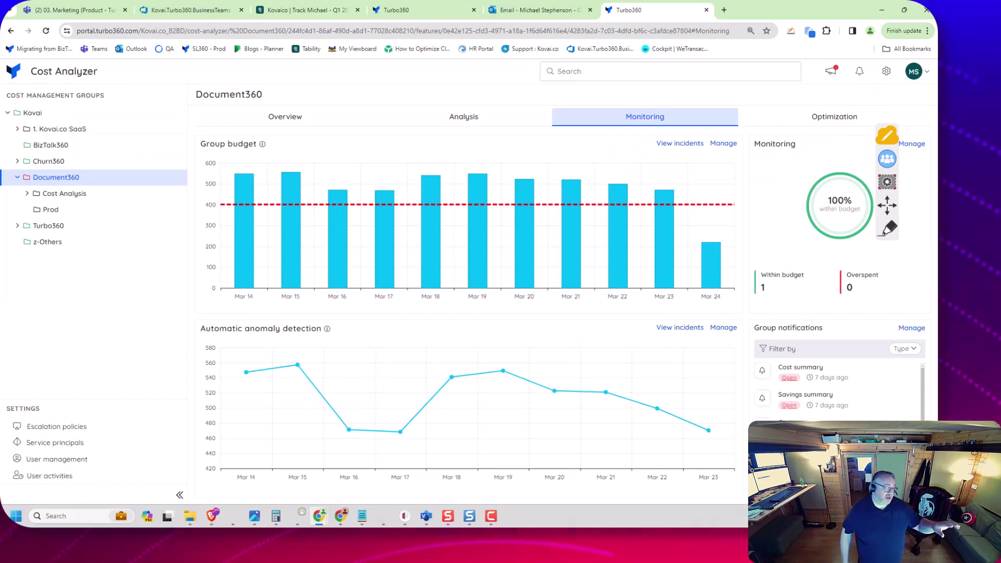